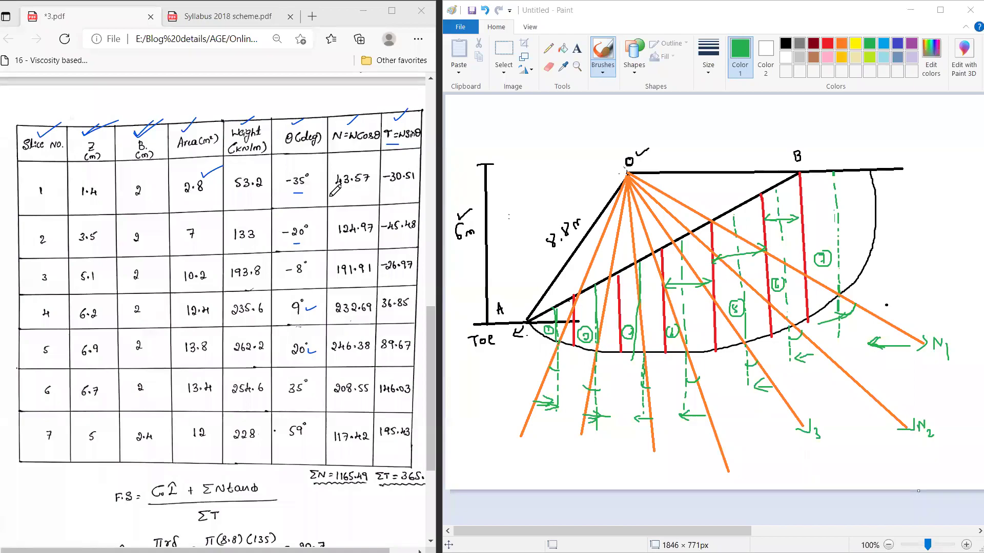
Step: Mark and underline the T=WSinθ column heading, and tick weight 53.2 in the slice table
left_click_drag(384, 132, 393, 139)
left_click_drag(387, 144, 397, 145)
left_click_drag(245, 166, 253, 160)
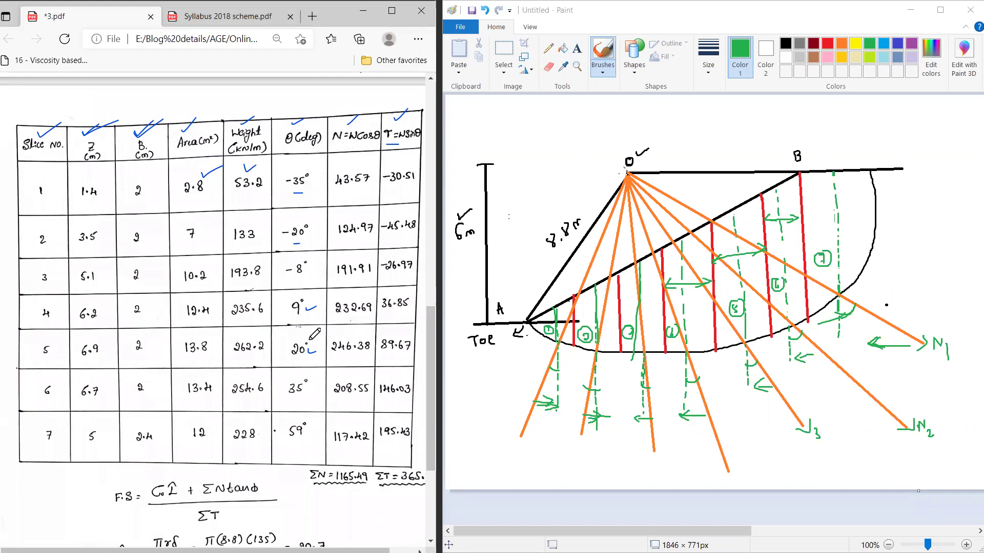
scroll(393, 325, "down", 1)
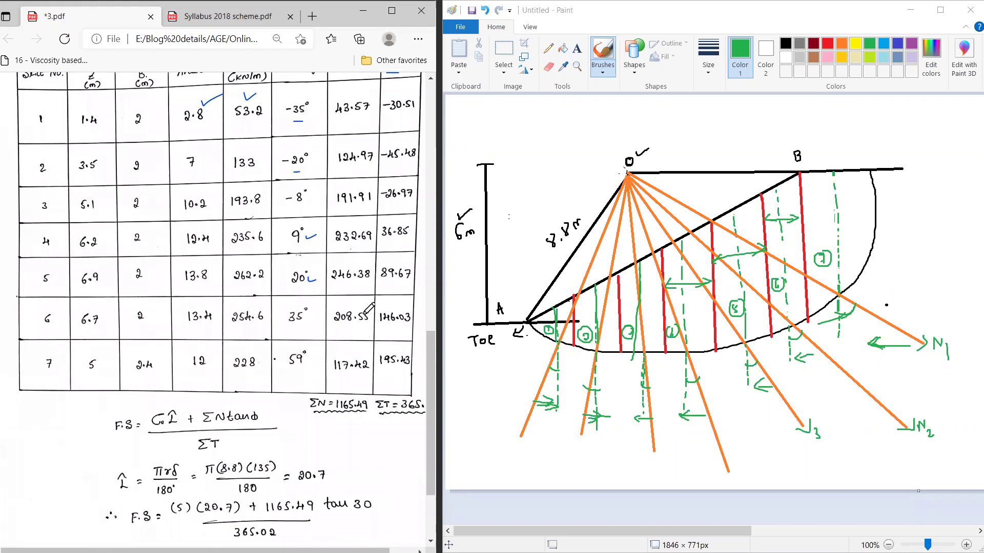
scroll(368, 350, "down", 1)
Step: Underline ΣN=1165.49 and ΣT=365, then tick the F.S formula and the ℓ= equation
left_click_drag(317, 347, 400, 349)
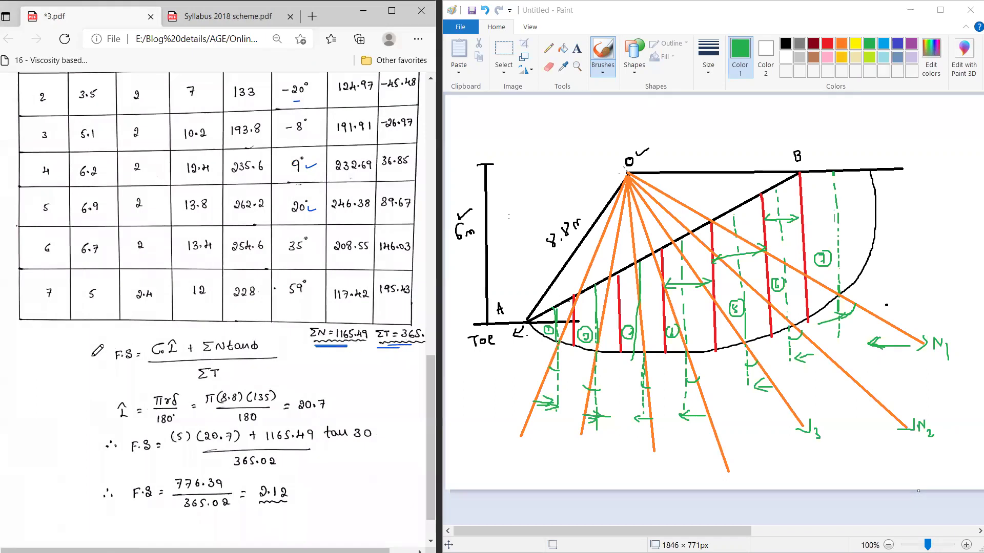
left_click_drag(96, 352, 118, 338)
left_click_drag(103, 400, 122, 390)
Step: Draw the δ arc at point O in Paint, tick πrδ and 8.8, and underline 20.7
left_click_drag(613, 202, 710, 153)
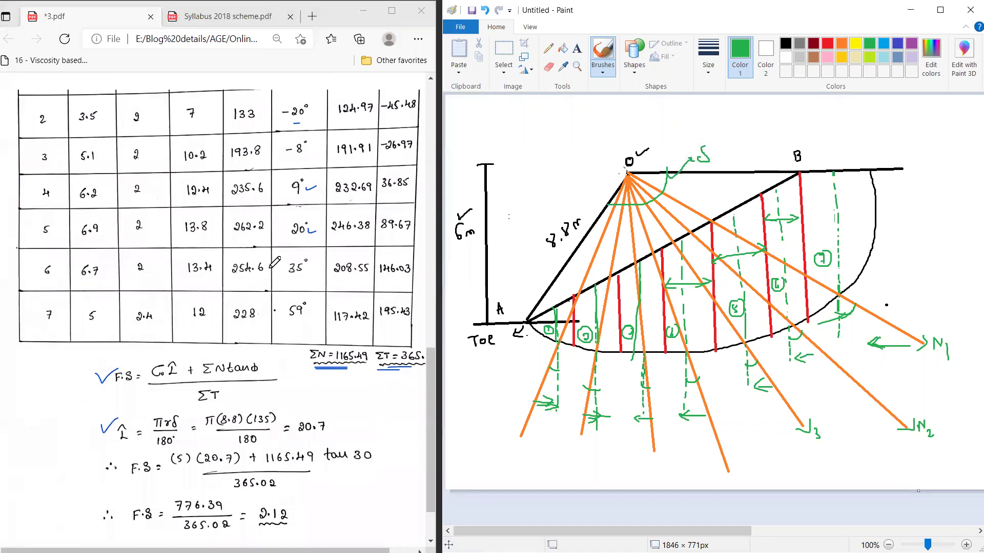
scroll(282, 261, "up", 10)
scroll(282, 261, "up", 3)
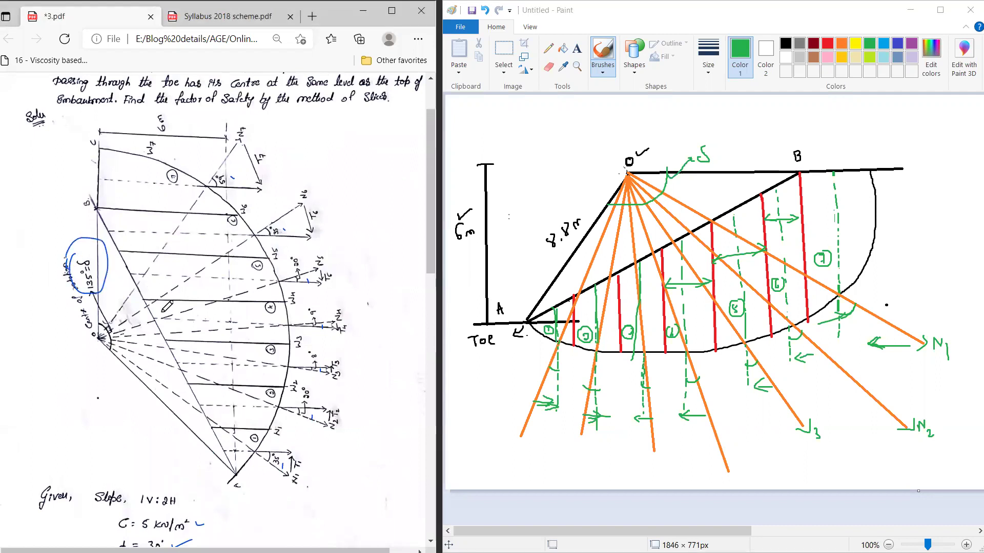
scroll(191, 326, "down", 8)
scroll(191, 326, "down", 5)
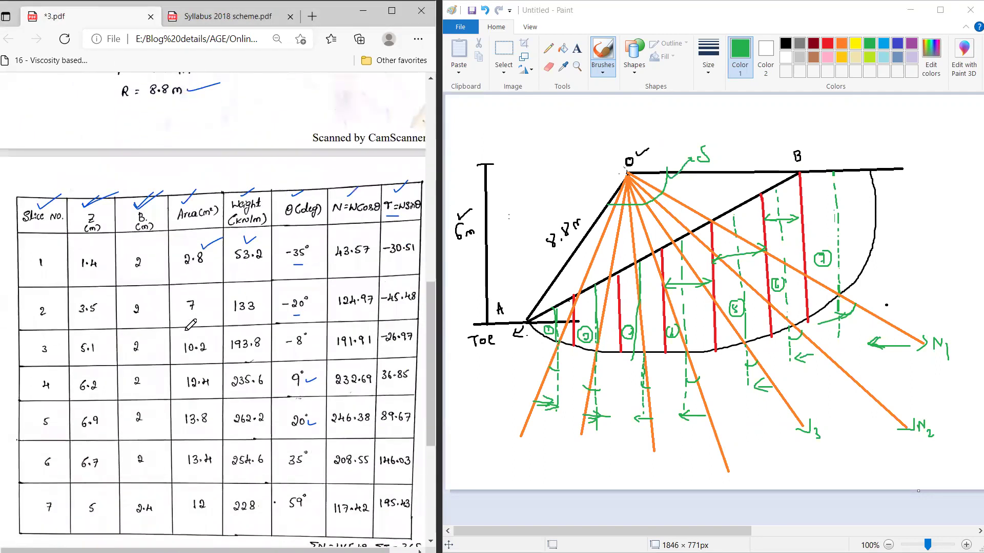
scroll(190, 326, "down", 5)
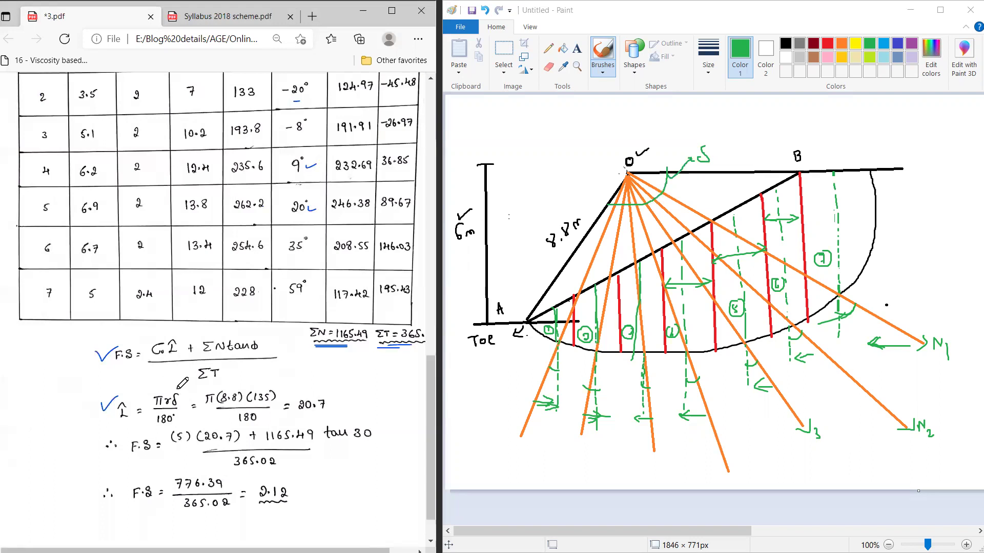
left_click_drag(170, 389, 238, 380)
left_click_drag(303, 417, 322, 420)
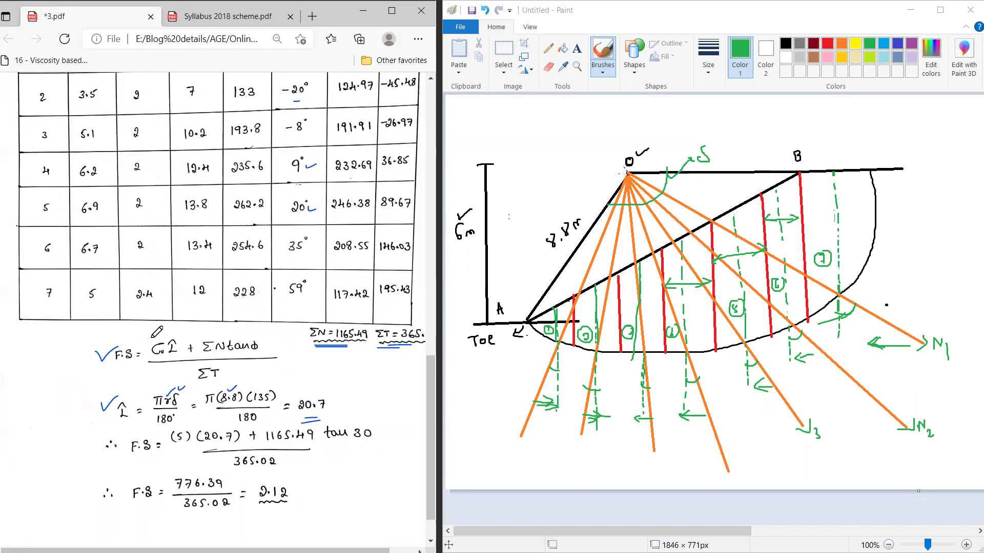
left_click_drag(152, 331, 175, 319)
scroll(169, 362, "up", 2)
scroll(169, 362, "up", 3)
scroll(169, 363, "up", 1)
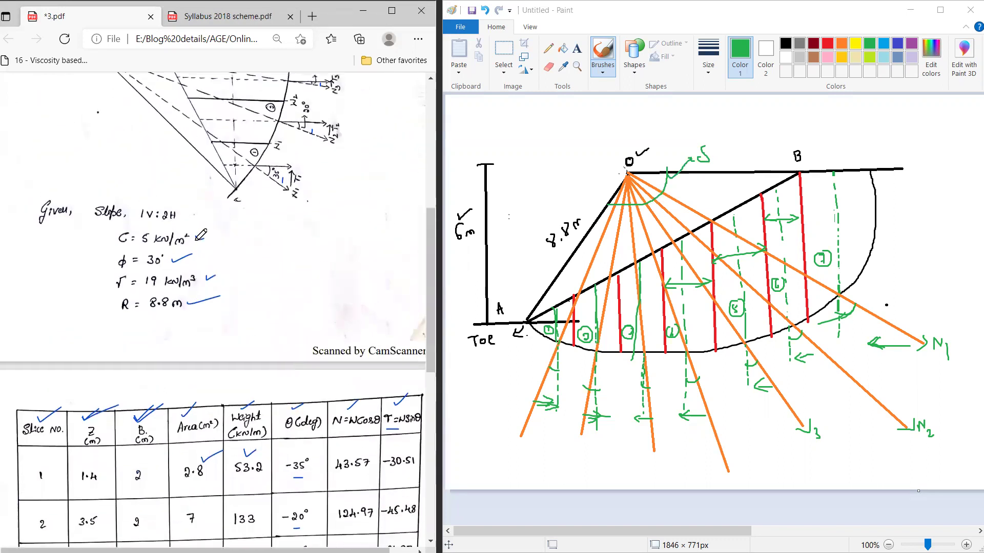
scroll(223, 288, "down", 1)
scroll(218, 287, "down", 5)
scroll(208, 324, "down", 2)
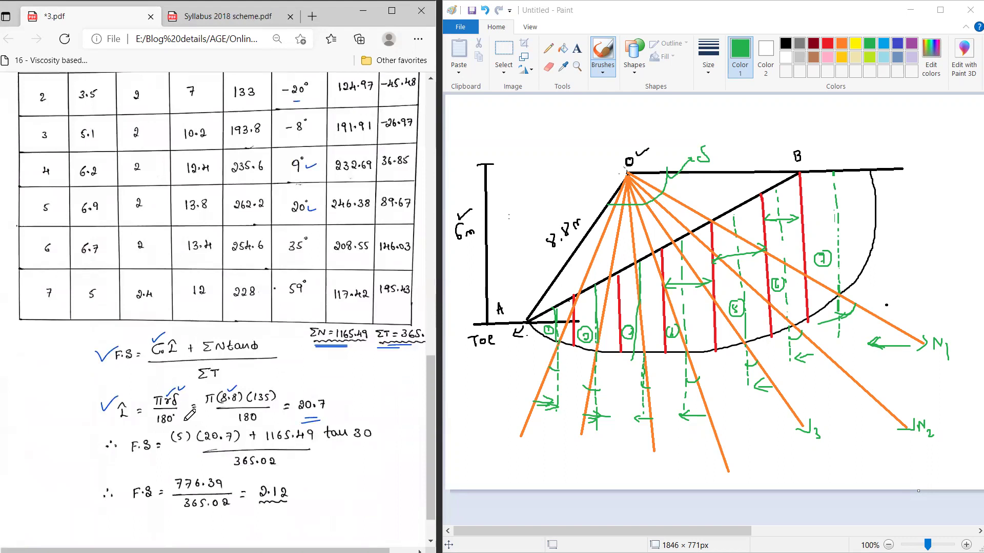
Step: Tick beneath π(8.8)(135) and extend the underline beneath 20.7
left_click_drag(187, 419, 196, 412)
mouse_move(301, 420)
left_mouse_down()
mouse_move(334, 417)
mouse_move(288, 412)
left_mouse_up()
left_click_drag(258, 341, 268, 328)
scroll(275, 336, "up", 1)
scroll(275, 336, "up", 5)
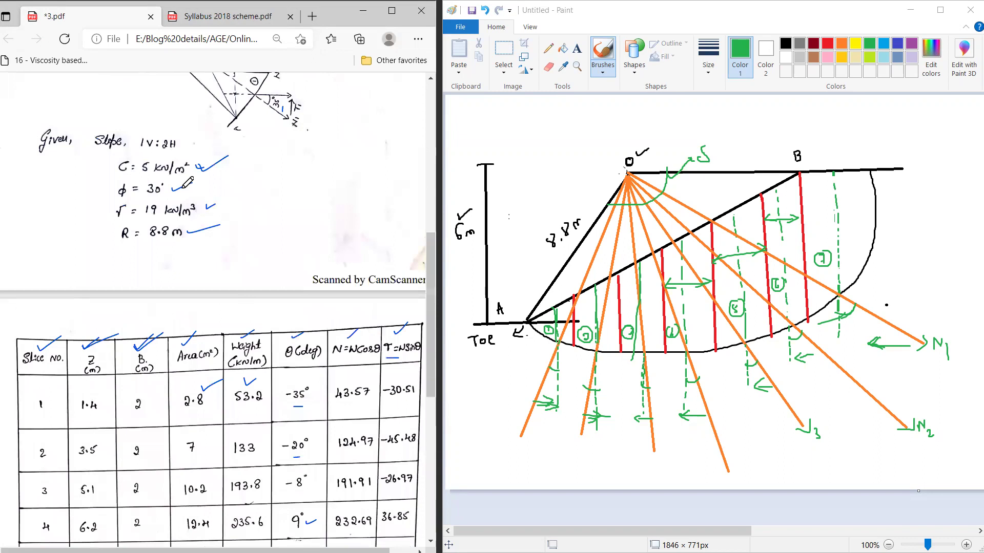
scroll(222, 295, "down", 8)
scroll(222, 295, "down", 1)
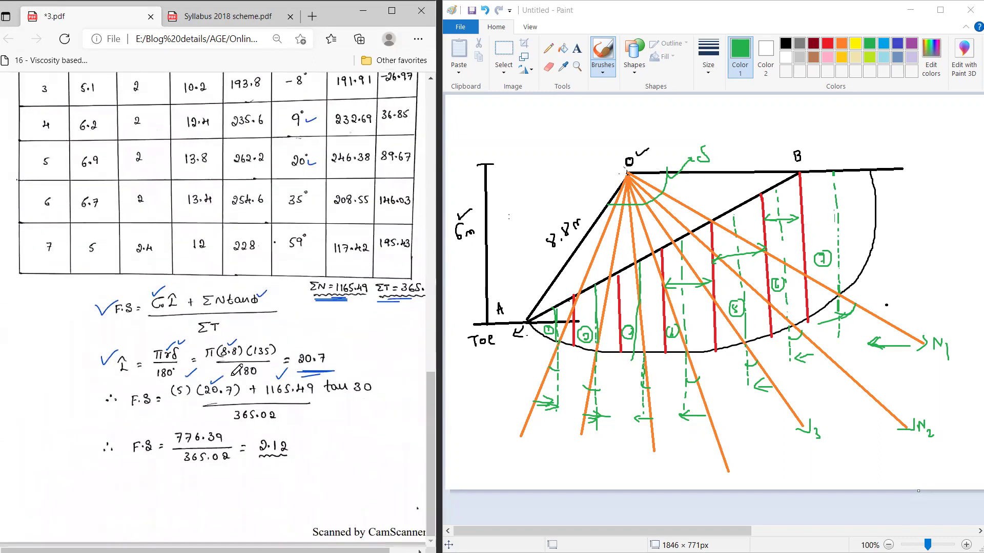
Step: Underline 365.02, tick the F.S = 776.39/365.02 line, and underline the 2.12 result
left_click_drag(237, 422, 262, 429)
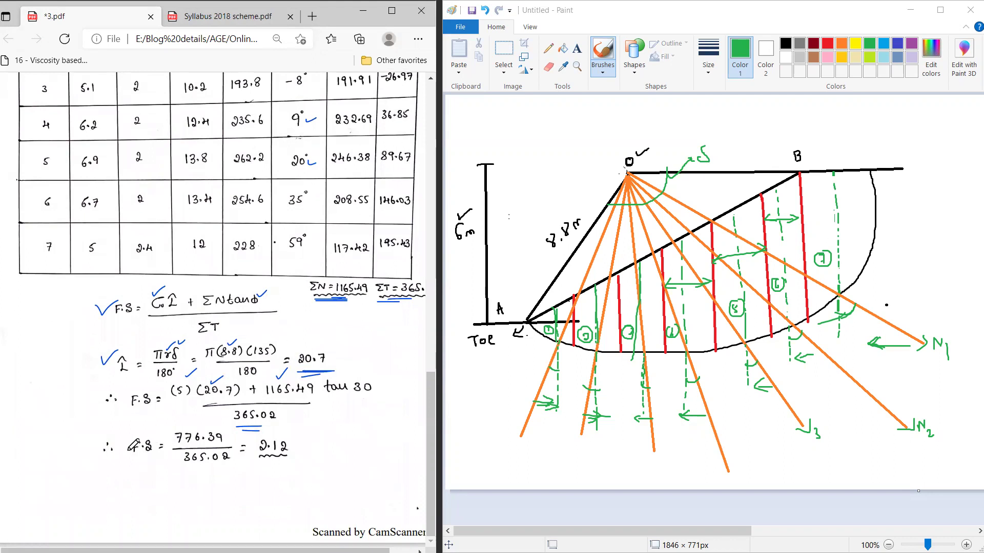
left_click_drag(123, 433, 142, 421)
left_click_drag(255, 469, 315, 476)
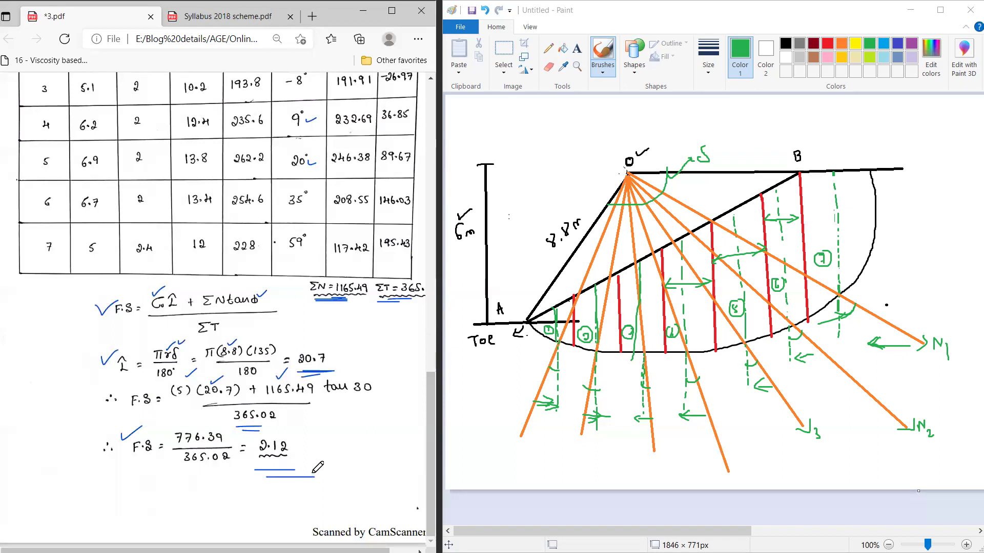